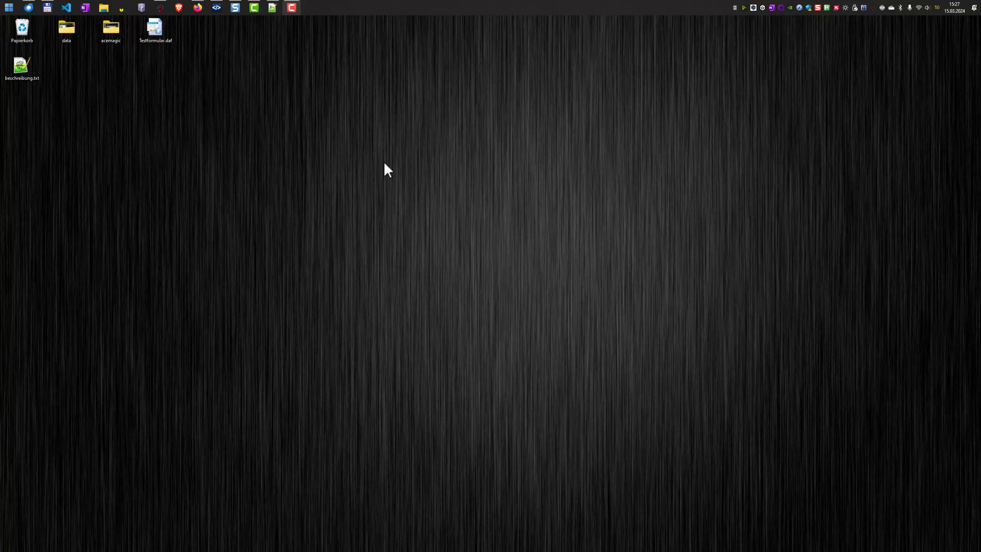
Launch Disk Management, inspect Datenträger 1's System-reserviert and E: partitions, and open This PC.
right_click(8, 7)
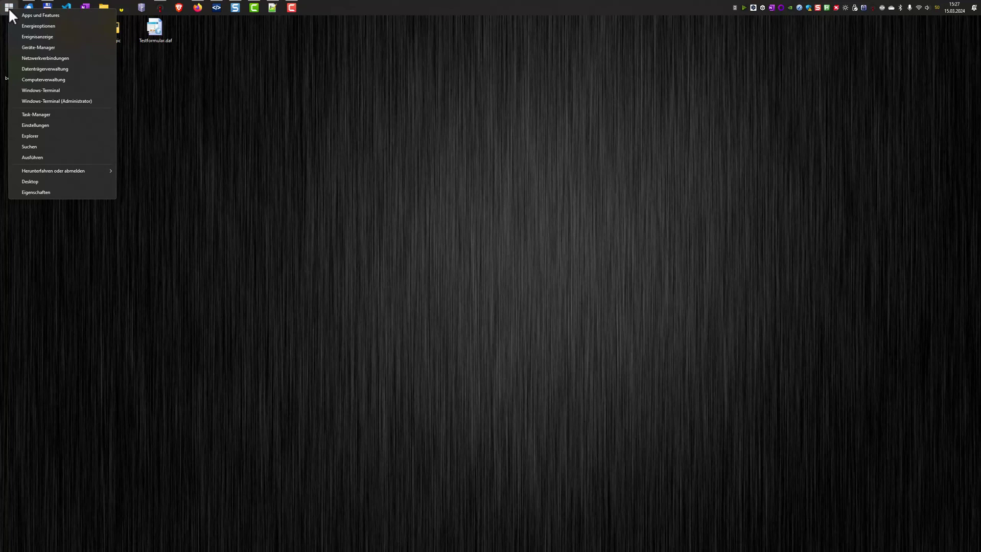
left_click(44, 71)
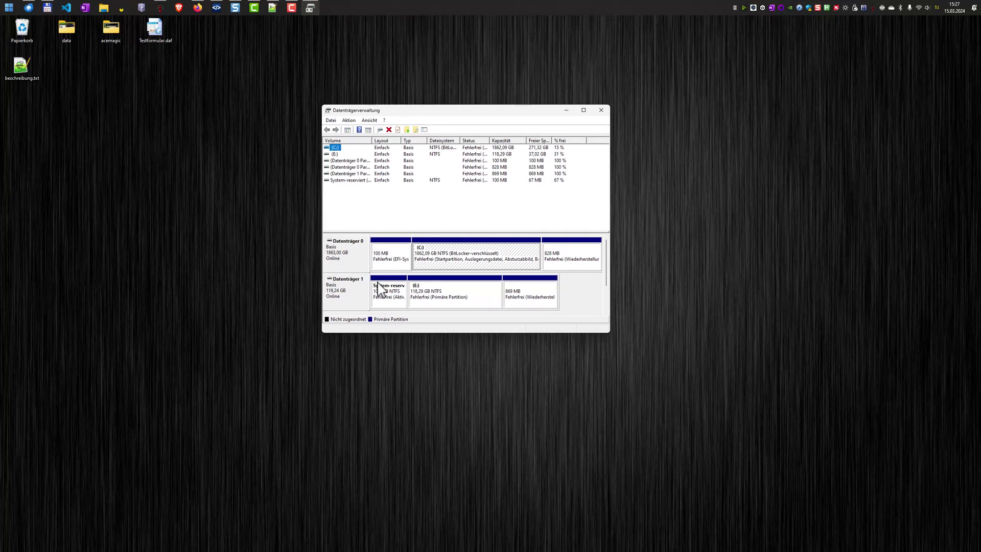
left_click(360, 299)
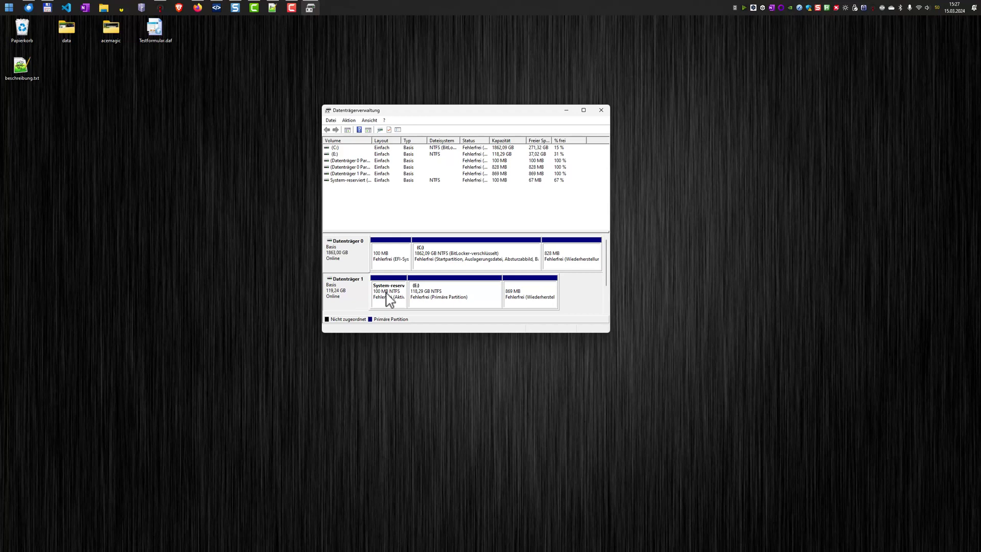
left_click(434, 297)
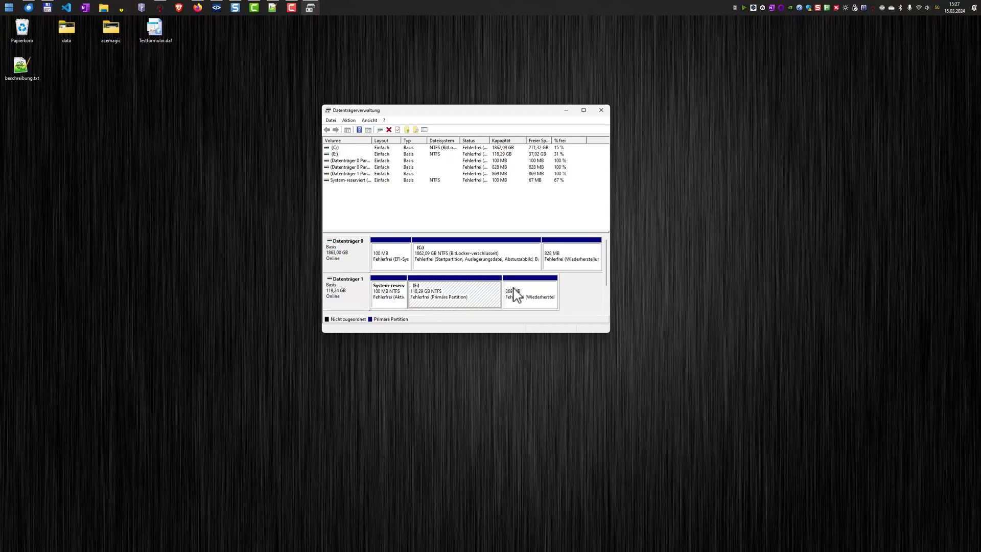
left_click(391, 299)
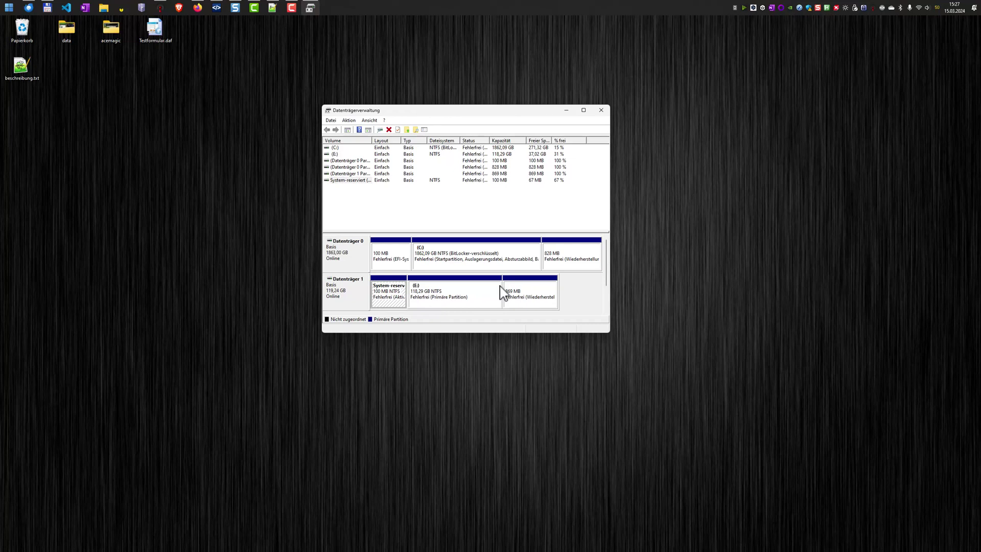
key("super+e")
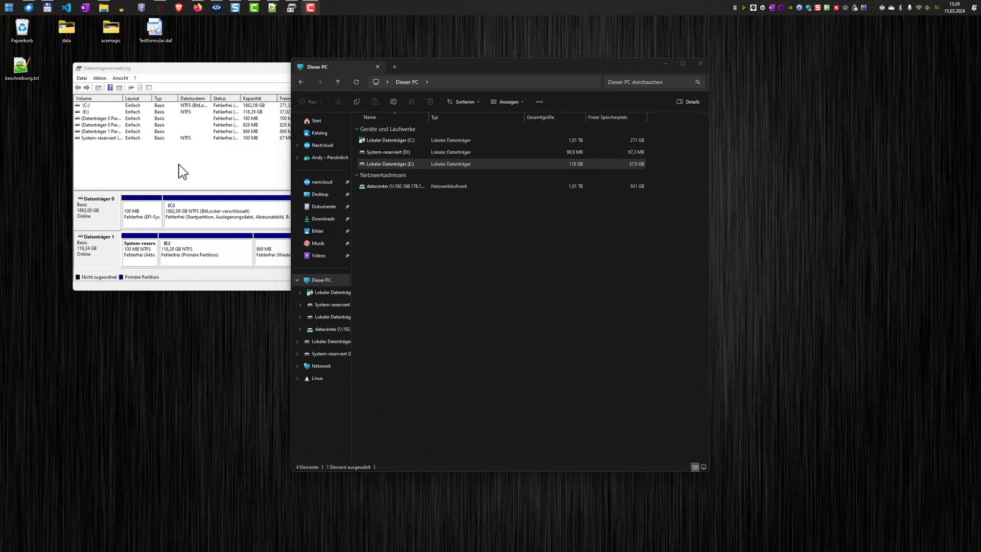
Select the E: partition, view its options menu, then dismiss it.
left_click(182, 256)
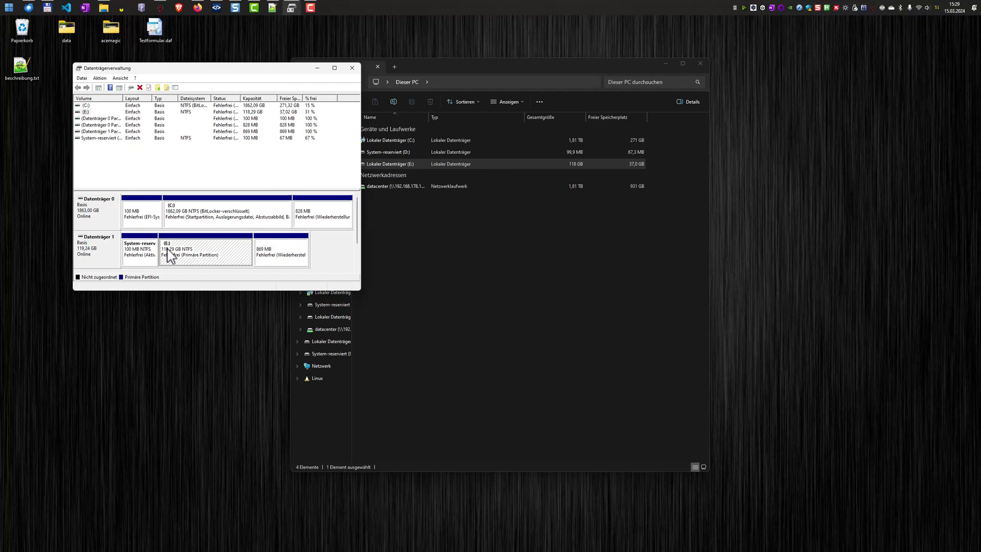
right_click(220, 244)
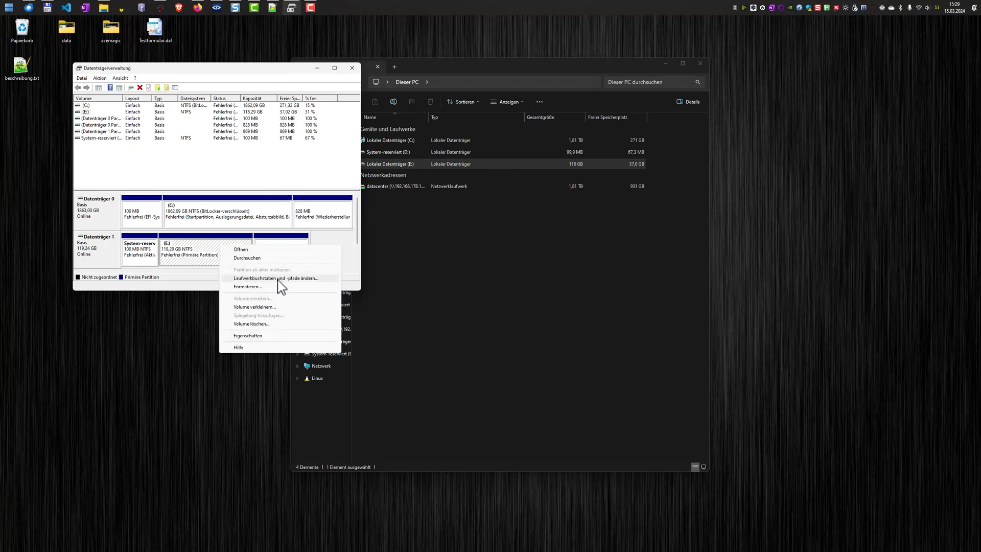
left_click(417, 273)
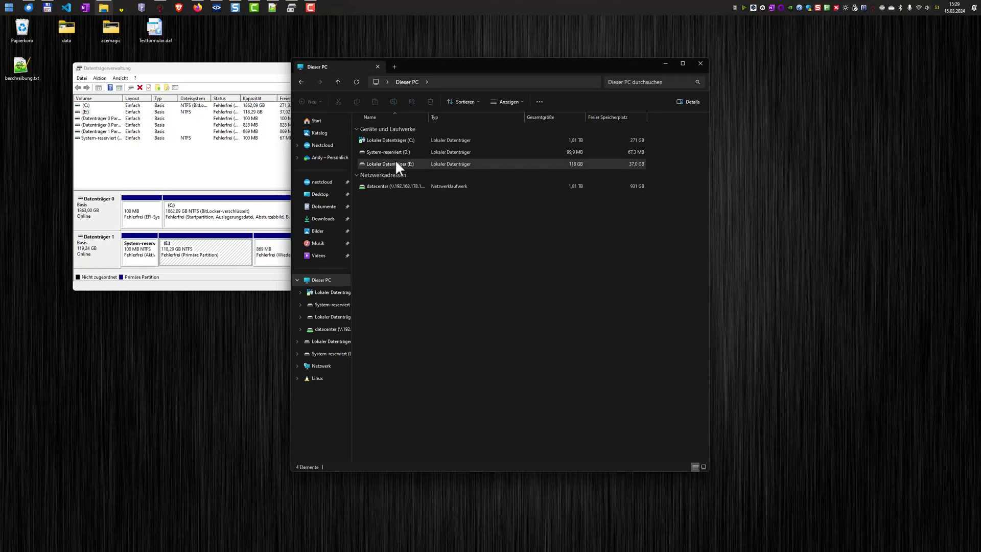
mouse_move(390, 164)
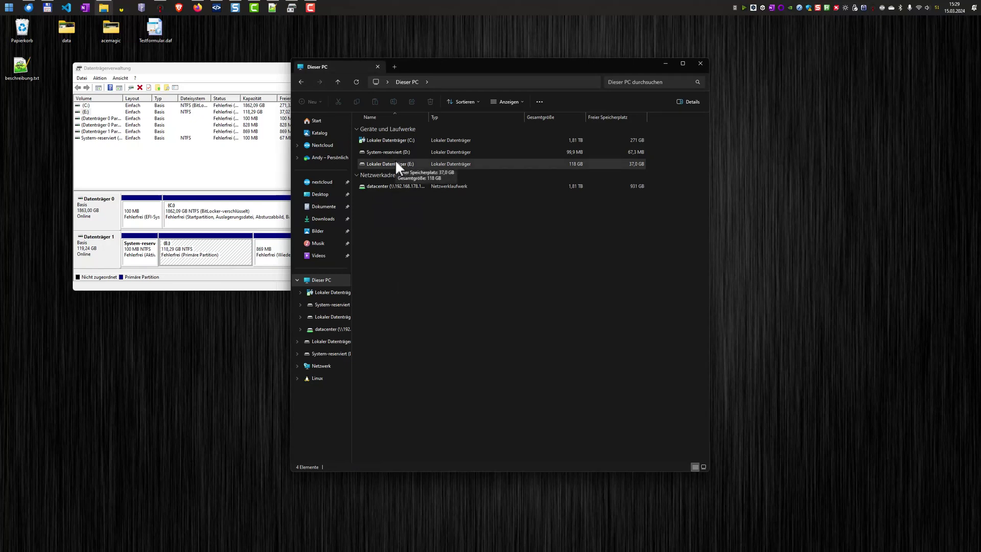
Browse into drive E:, its Benutzer folder, and the user's profile folder.
double_click(394, 163)
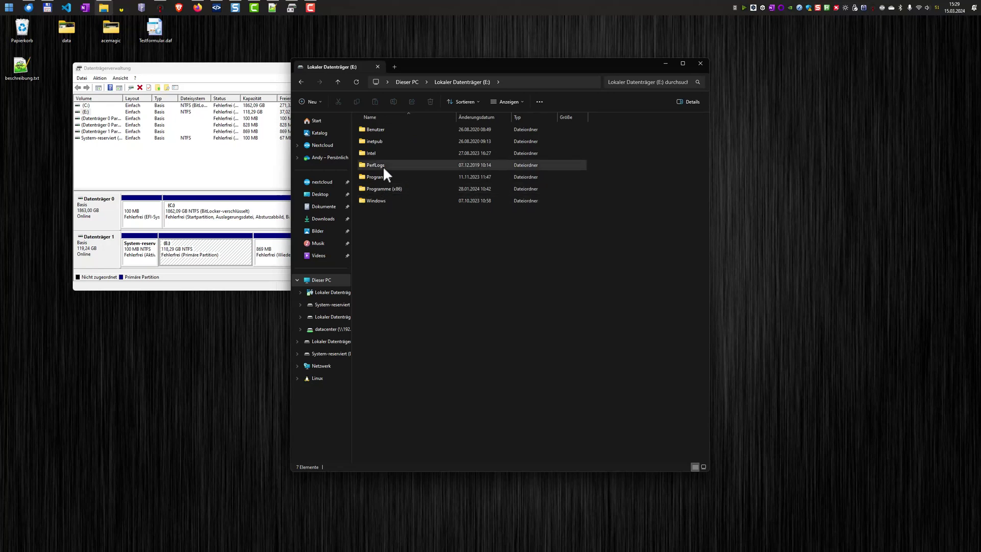
double_click(374, 130)
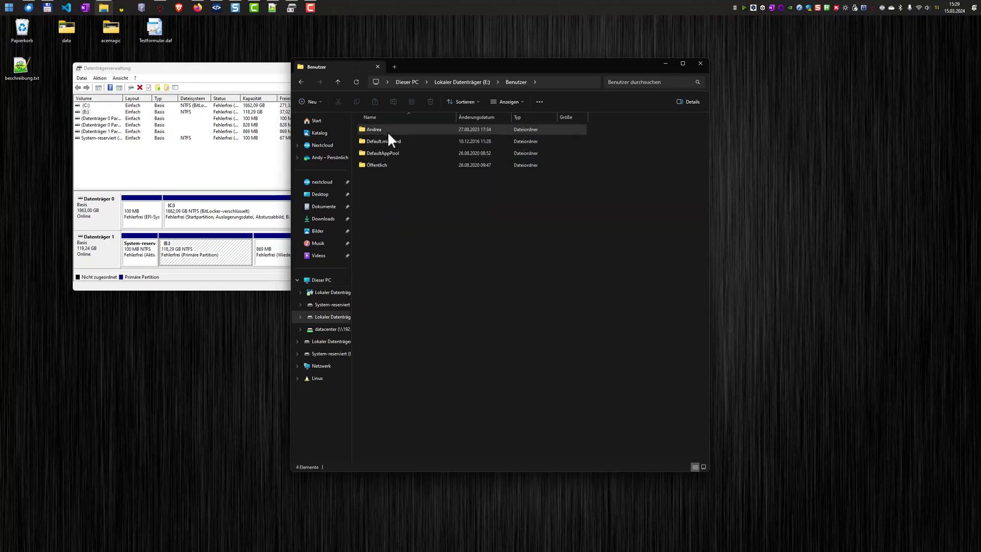
double_click(387, 130)
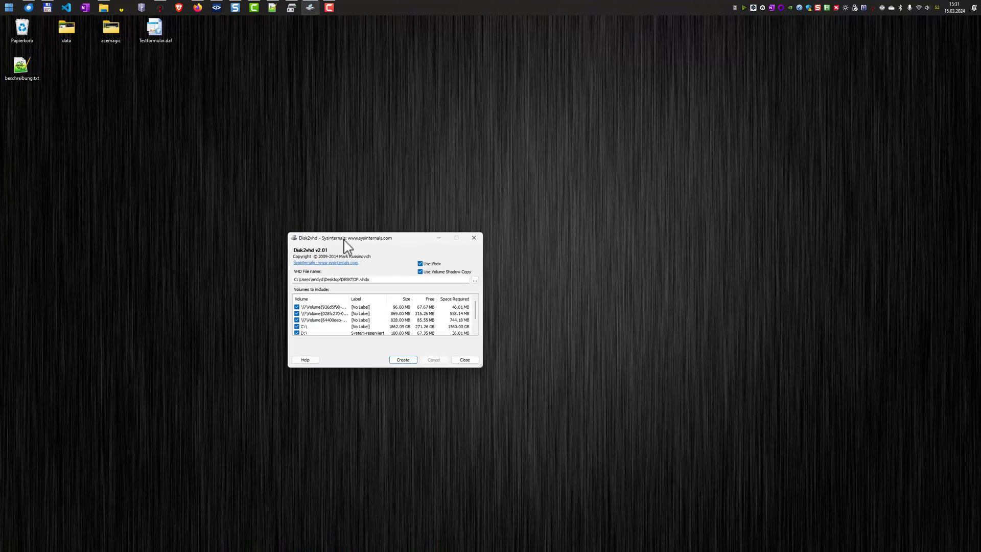
Enlarge Disk2vhd and exclude the two hidden \\?\Volume entries and C:\ from the image.
left_click_drag(344, 239, 264, 121)
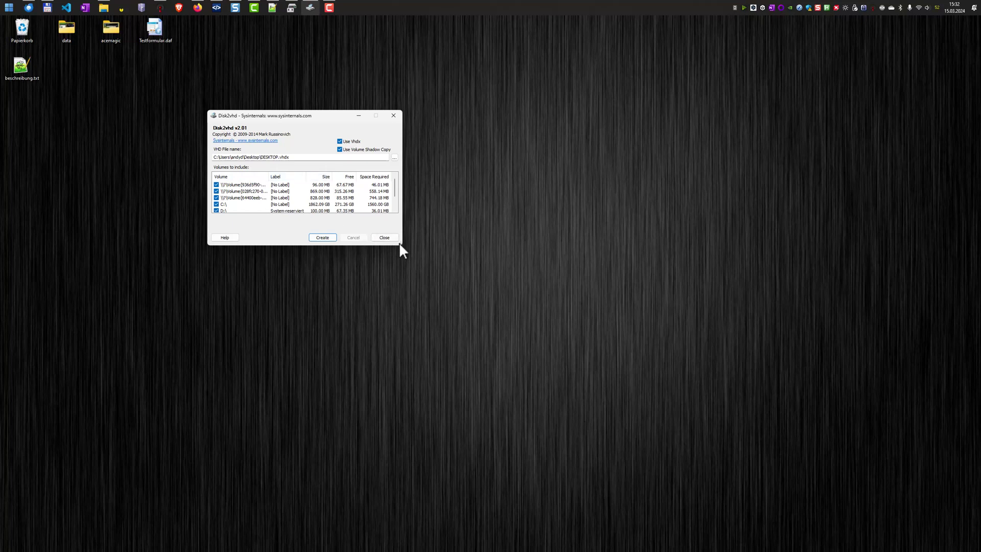
left_click_drag(401, 248, 409, 336)
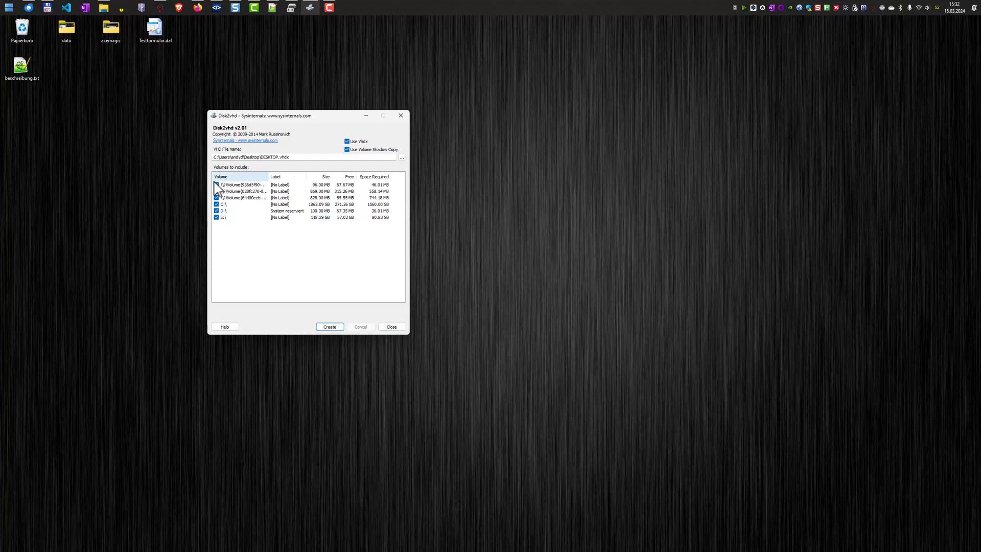
left_click_drag(270, 176, 293, 174)
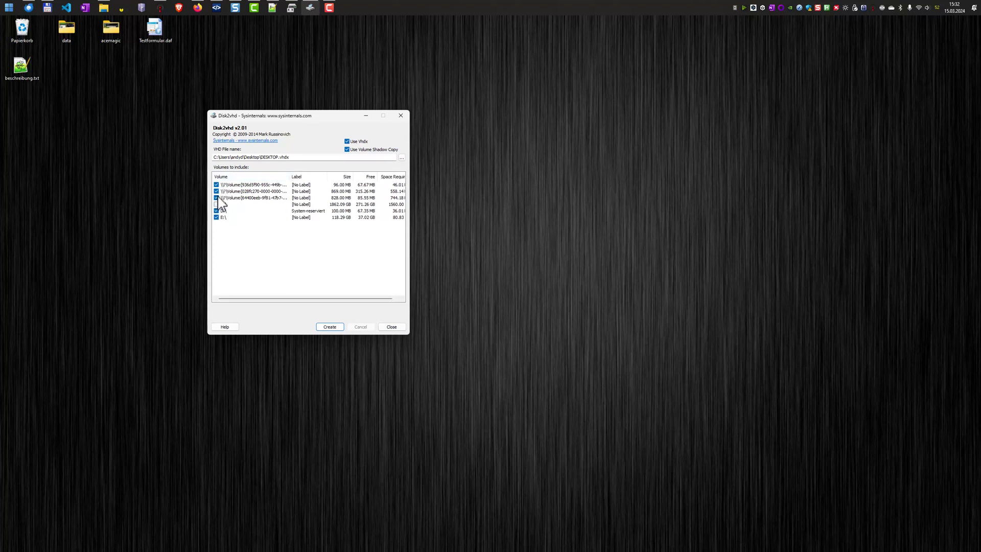
left_click(216, 197)
left_click(216, 210)
left_click(216, 217)
Keep D:\ and E:\ selected and create DESKTOP.vhdx on the desktop.
left_click_drag(264, 116, 231, 108)
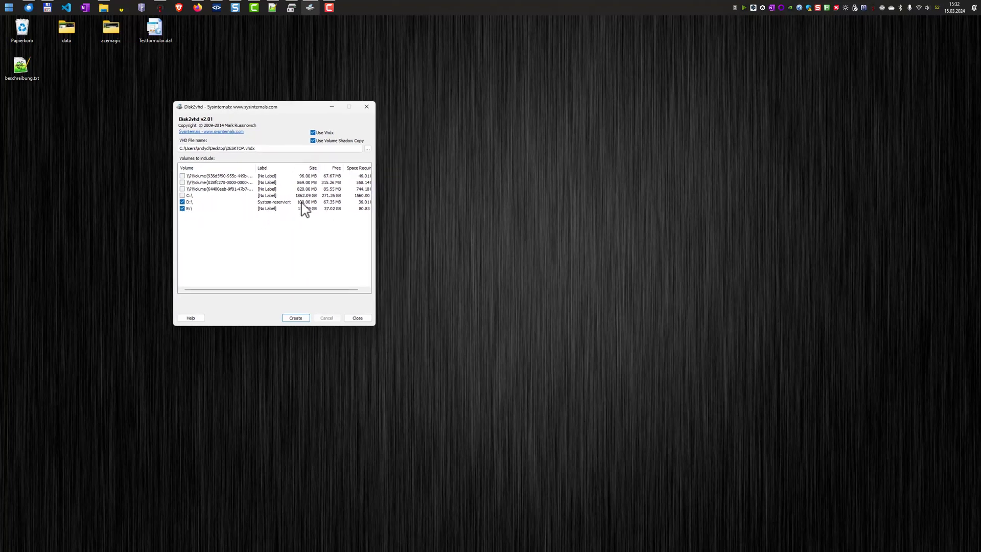
left_click(199, 208)
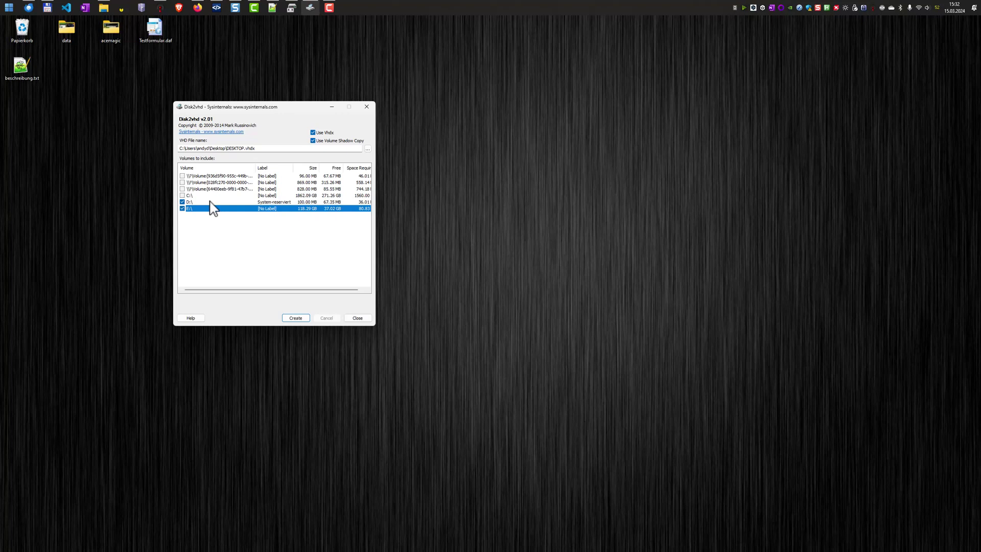
left_click(296, 318)
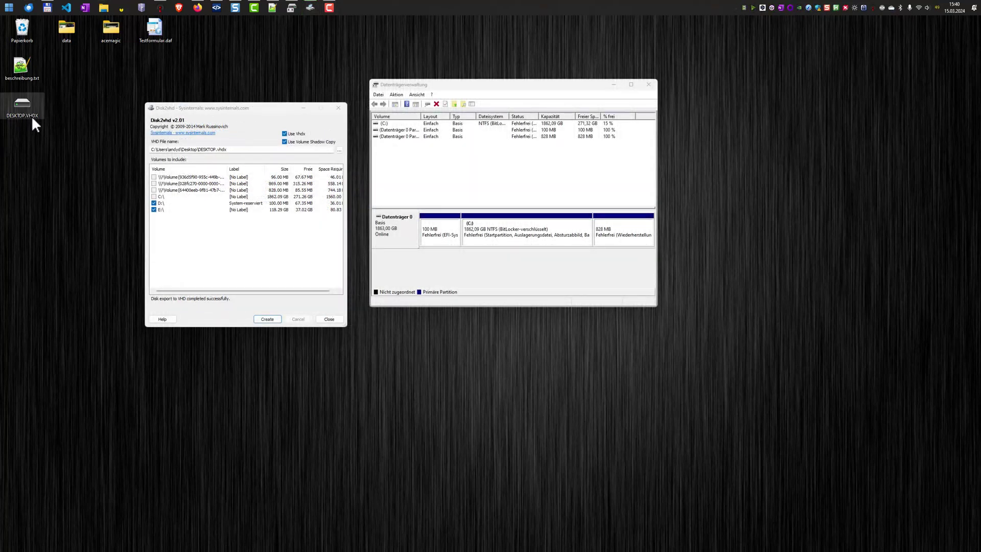
Check the finished DESKTOP.VHDX on the desktop and open Disk Management's Aktion menu.
left_click(28, 115)
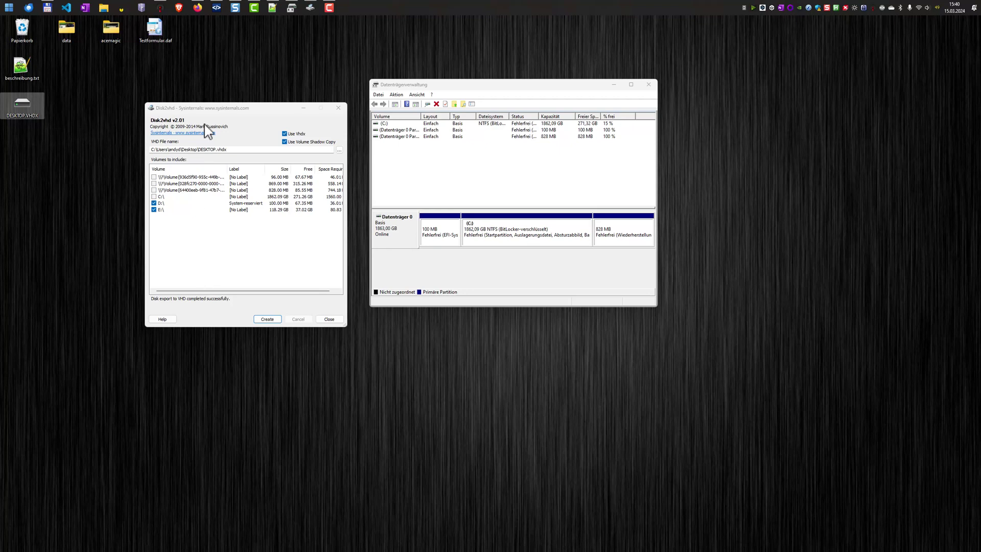
left_click_drag(209, 108, 190, 136)
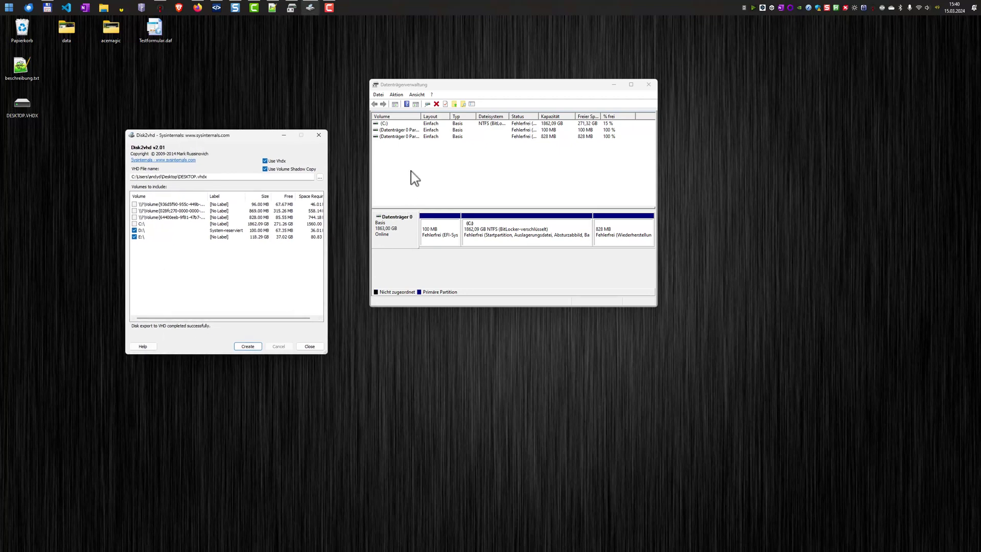
left_click(22, 111)
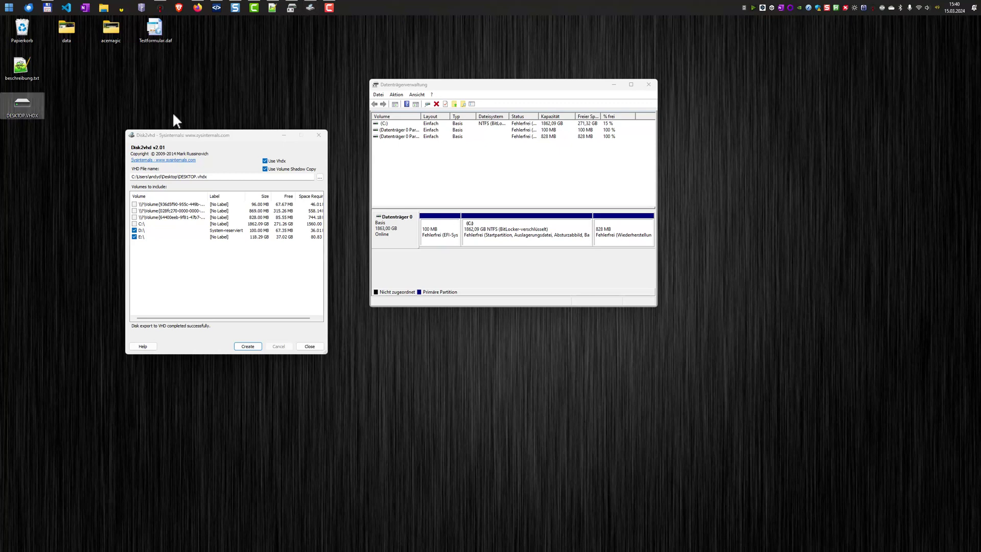
left_click(396, 95)
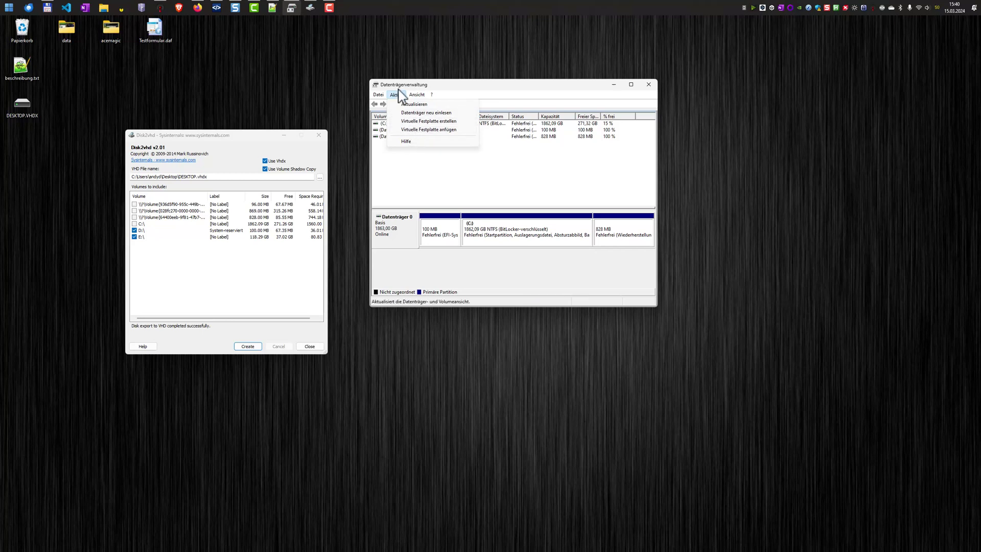
Attach DESKTOP.VHDX with Virtuelle Festplatte anfügen, then select its E: partition.
left_click(414, 130)
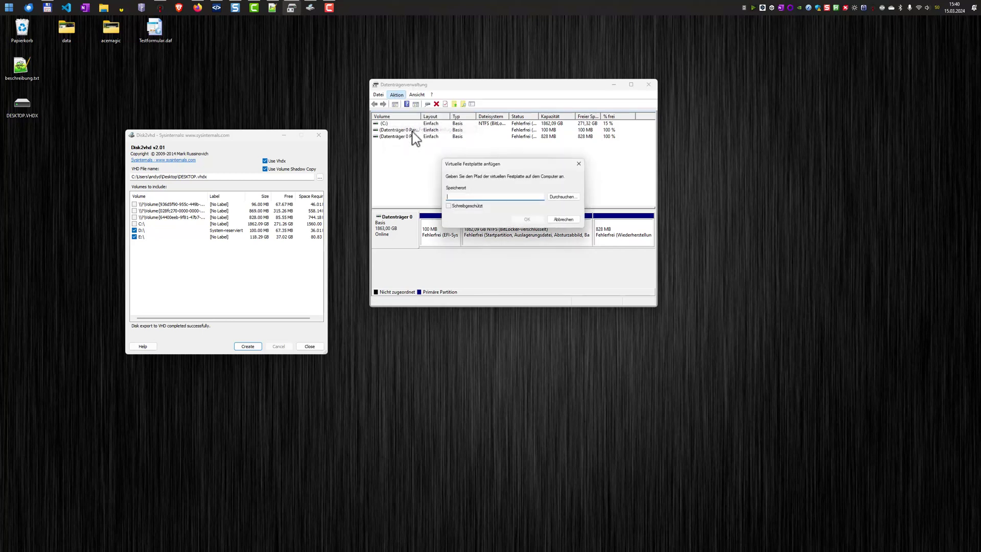
left_click(558, 200)
left_click_drag(543, 172, 427, 128)
left_click(500, 186)
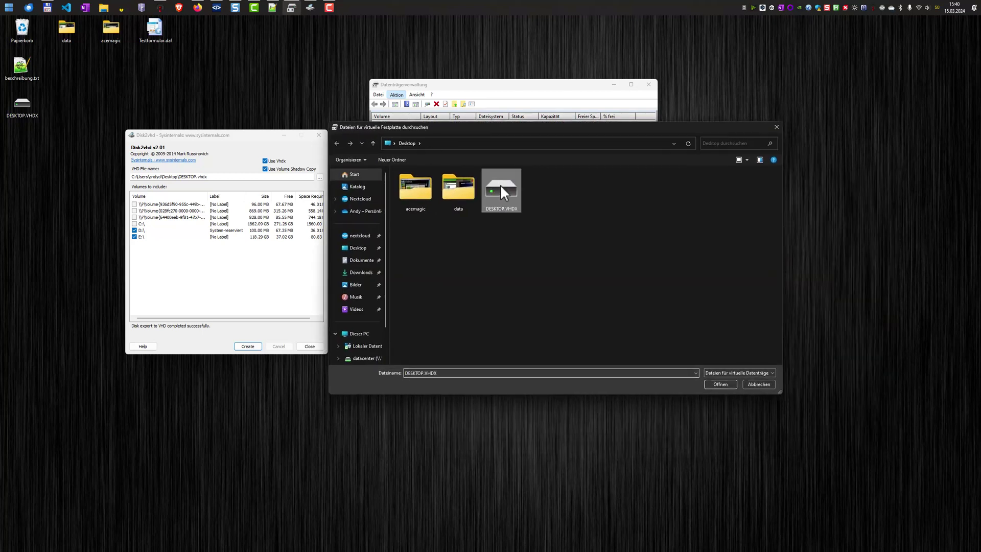
left_click(732, 385)
left_click(521, 220)
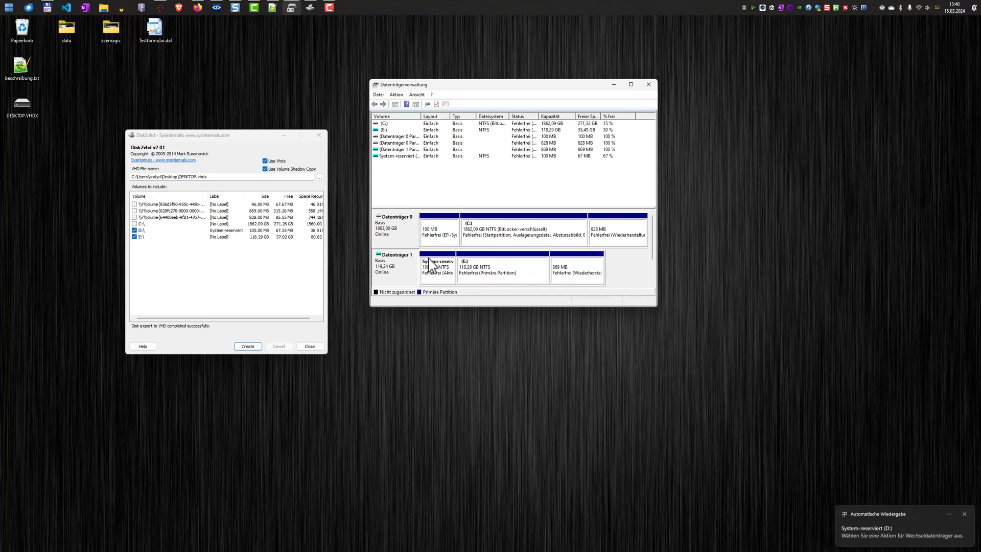
left_click(517, 273)
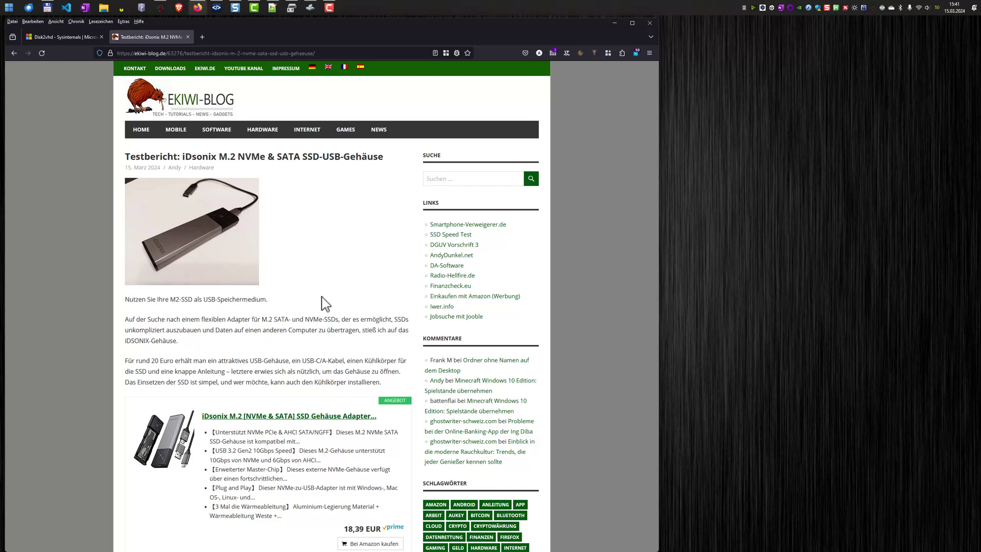
scroll(322, 299, "down", 4)
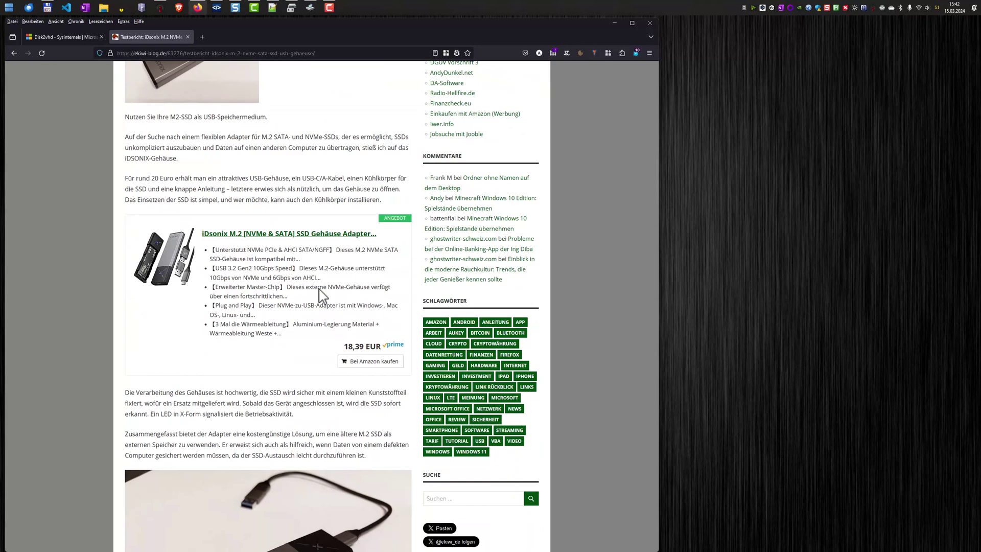